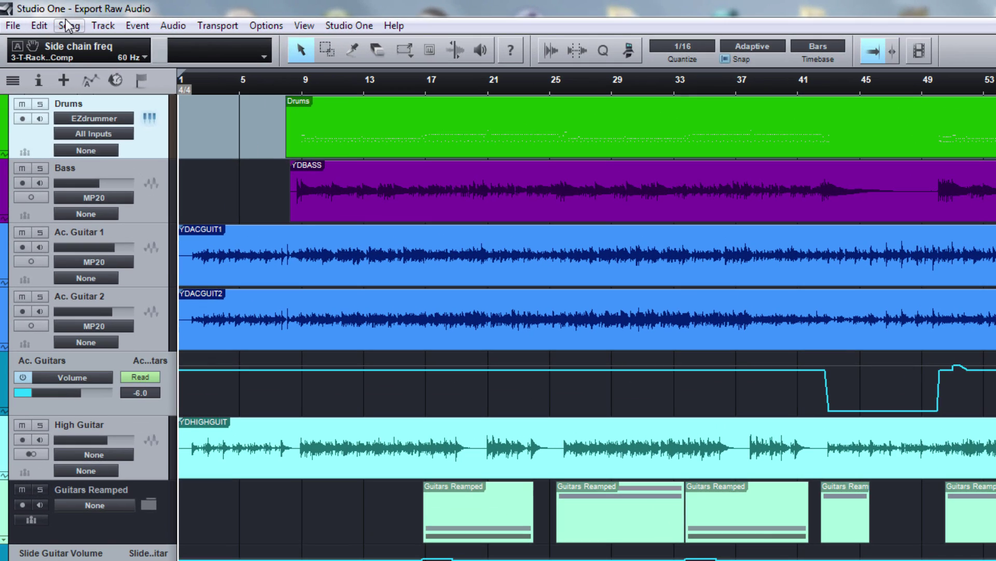
- Open the stem export settings, list sources by track, then close without exporting
{"action": "left_click", "coordinate": [66, 25]}
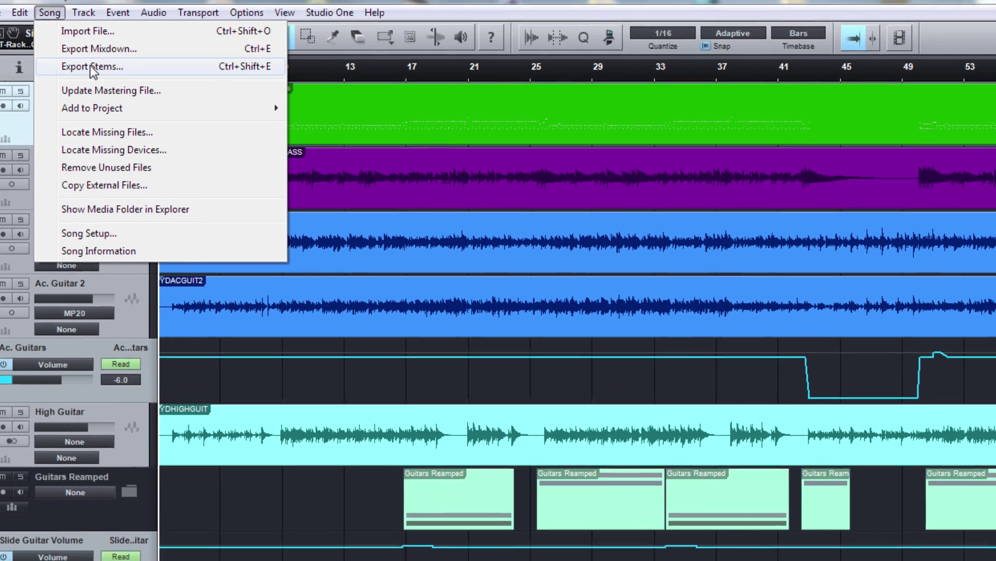
{"action": "left_click", "coordinate": [96, 79]}
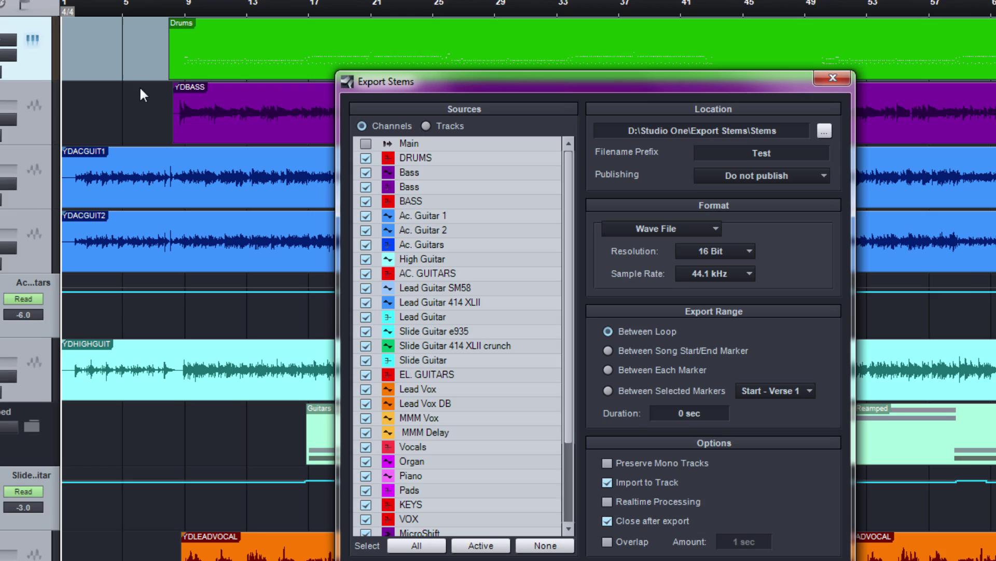
{"action": "left_click", "coordinate": [444, 126]}
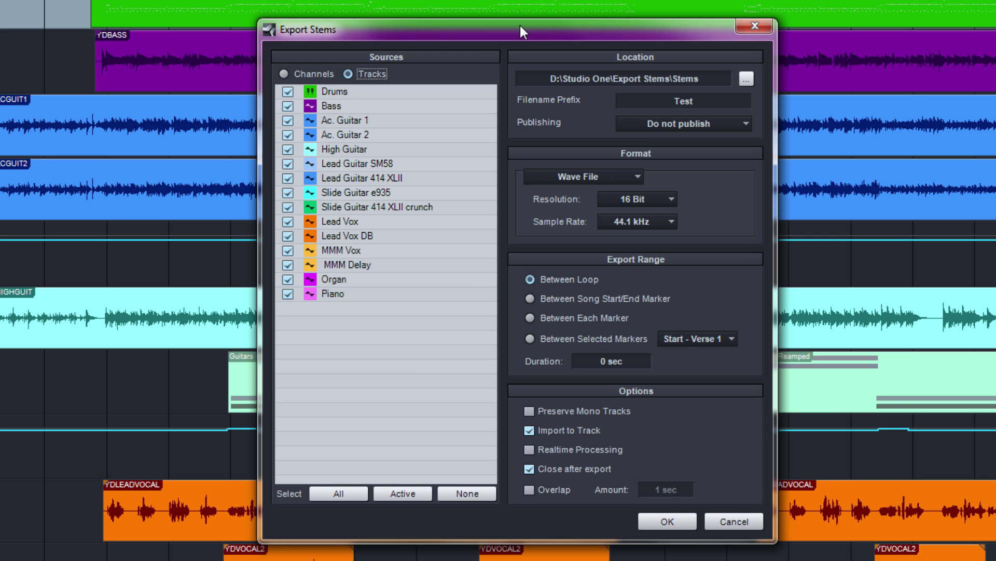
{"action": "left_click", "coordinate": [740, 521]}
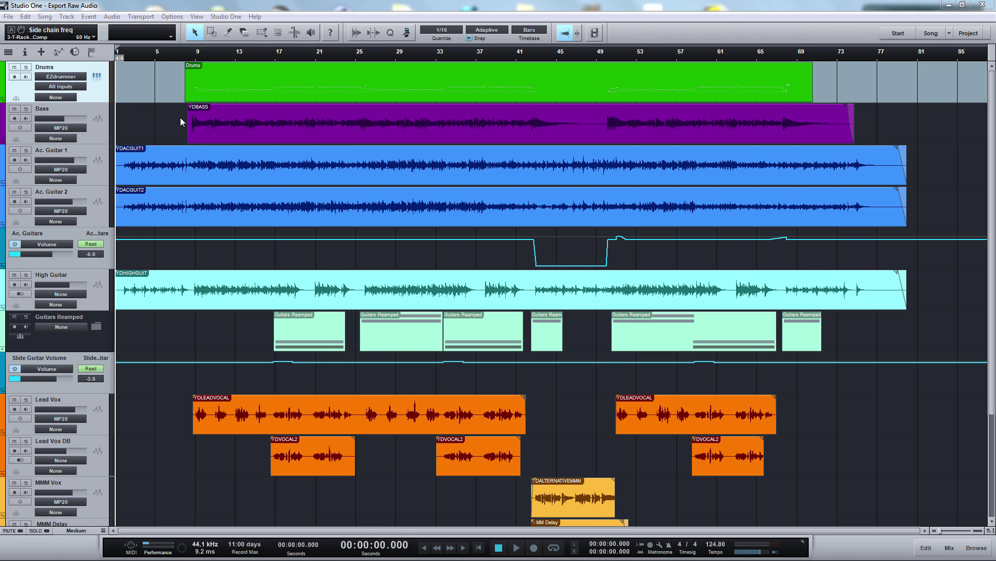
- Transform the Drums instrument track into an audio track, rendering a Drums(2) waveform
{"action": "right_click", "coordinate": [97, 93]}
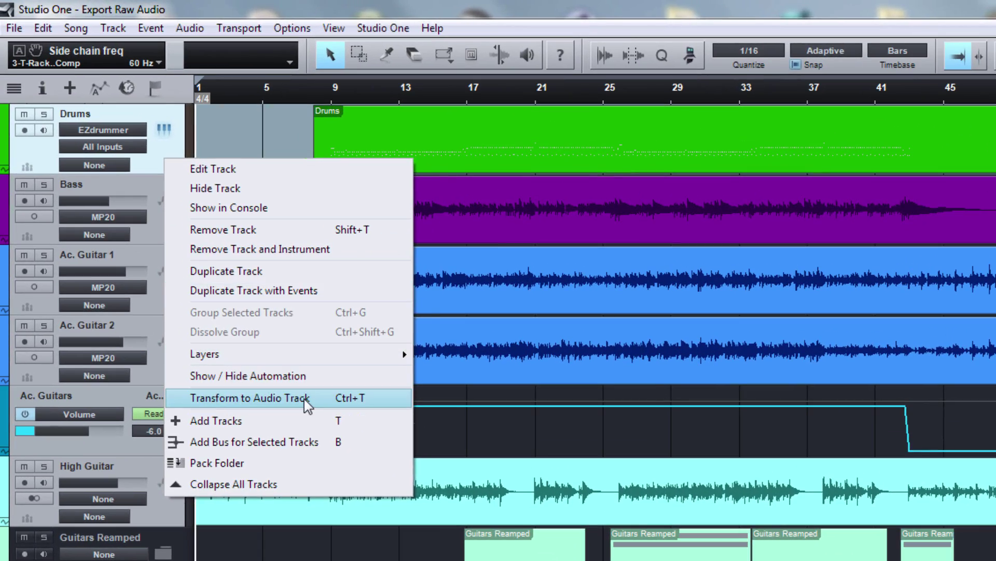
{"action": "left_click", "coordinate": [306, 399]}
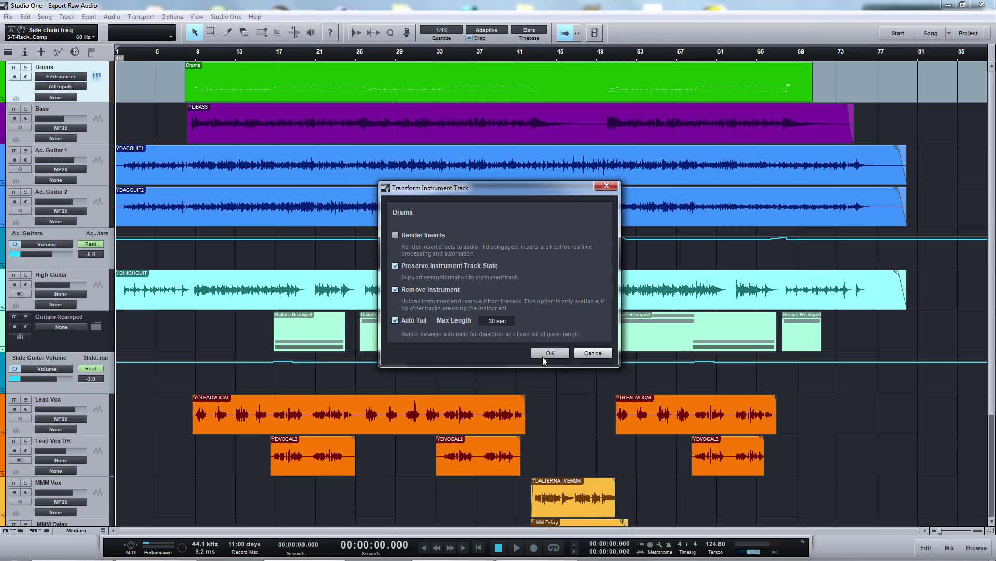
{"action": "left_click", "coordinate": [549, 353]}
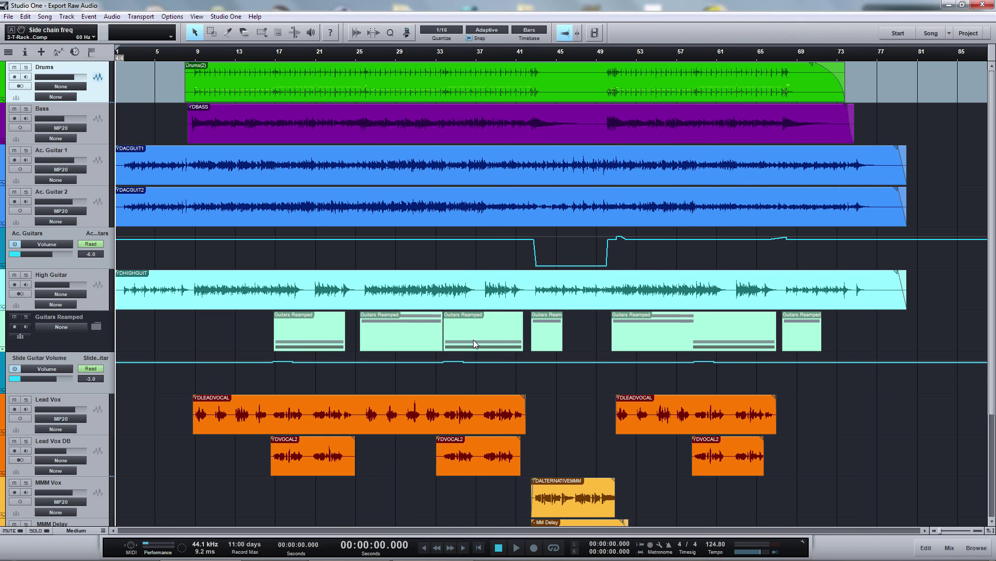
- Expand the Guitars Reamped folder and fit all tracks, Drums through Piano, vertically with Alt+Z
{"action": "scroll", "coordinate": [207, 301], "scroll_direction": "down", "scroll_amount": 2}
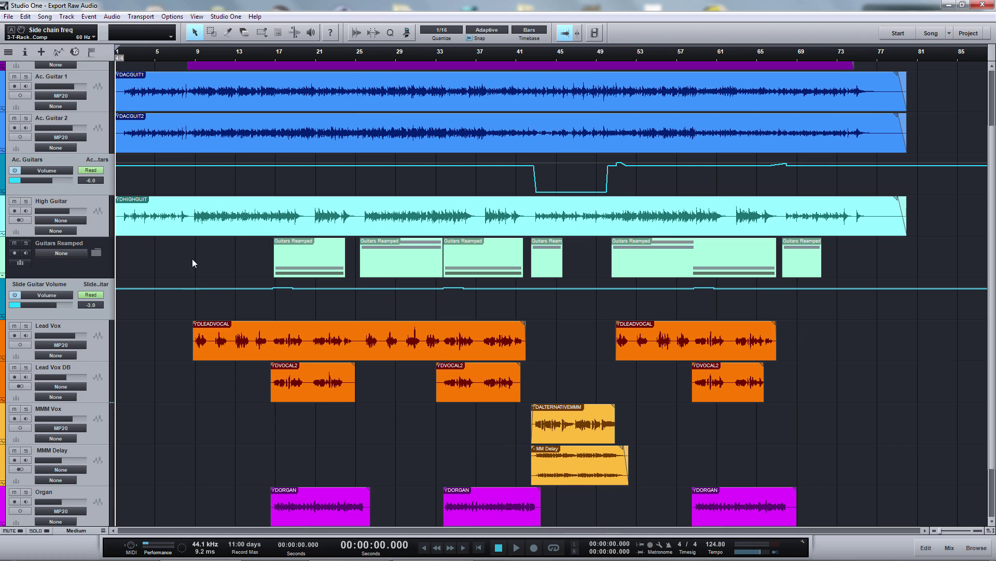
{"action": "left_click", "coordinate": [97, 252]}
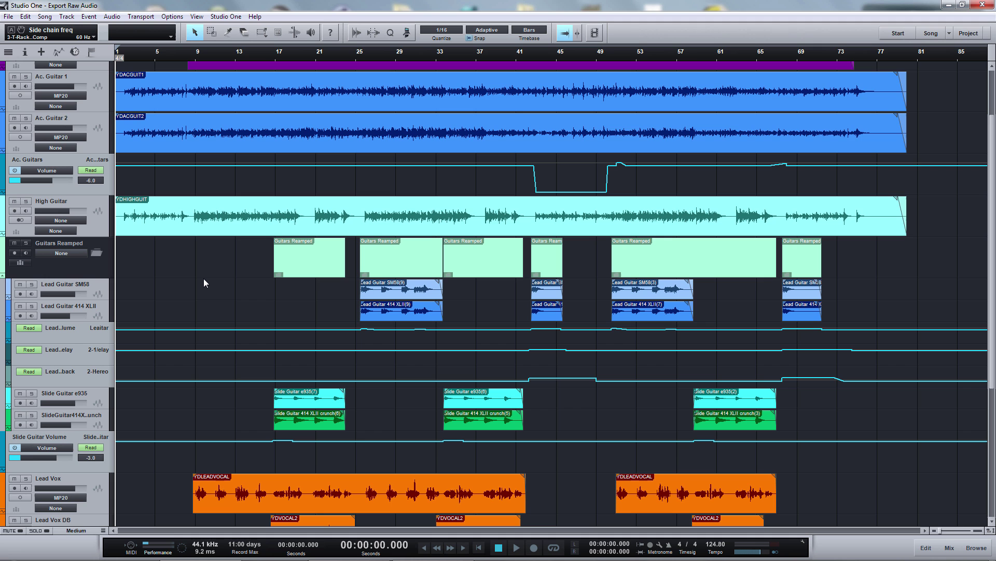
{"action": "scroll", "coordinate": [204, 280], "scroll_direction": "down", "scroll_amount": 2}
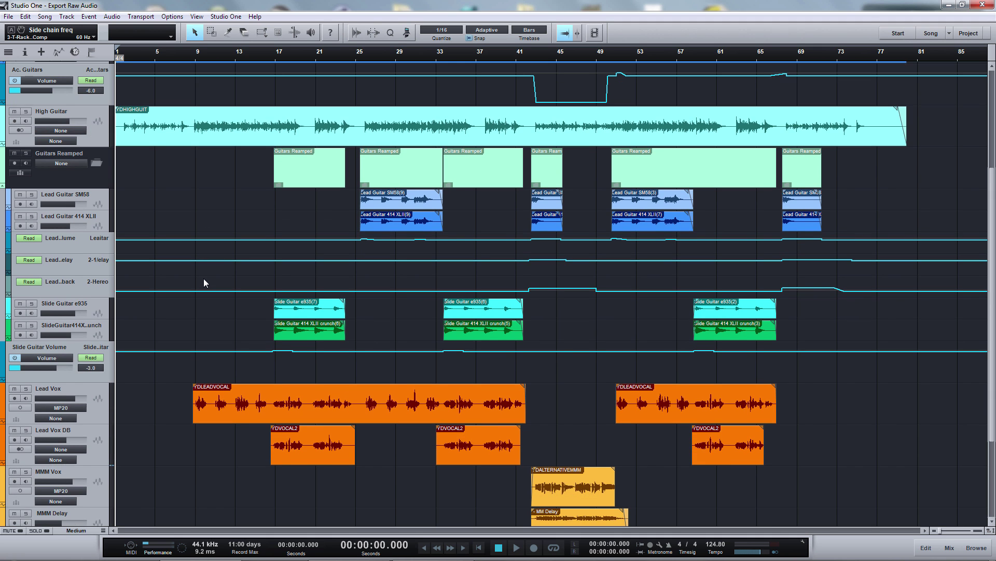
{"action": "key", "text": "alt+z"}
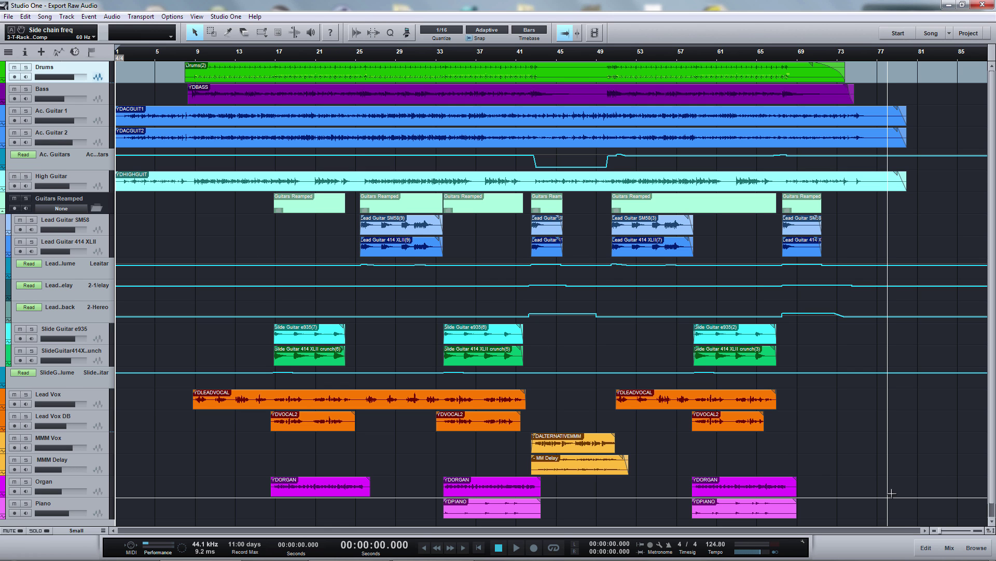
- Drag a range across all tracks from bar 80 back to the song start
{"action": "left_click_drag", "start_coordinate": [907, 516], "coordinate": [141, 67]}
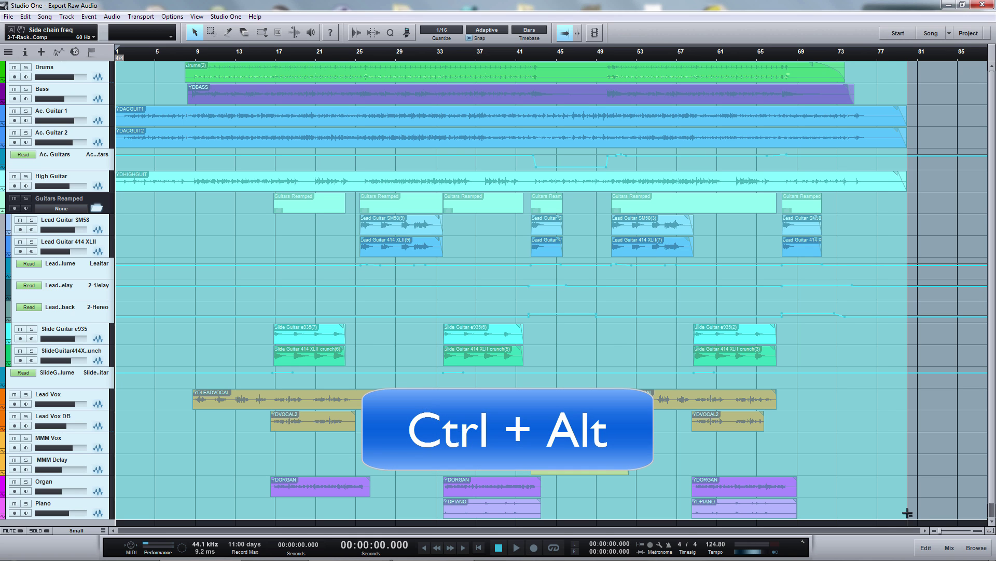
- Trim the range to end at bar 69, excluding the MMM Vox and MMM Delay tracks
{"action": "left_click_drag", "start_coordinate": [894, 513], "coordinate": [795, 255]}
{"action": "left_click_drag", "start_coordinate": [906, 244], "coordinate": [851, 88]}
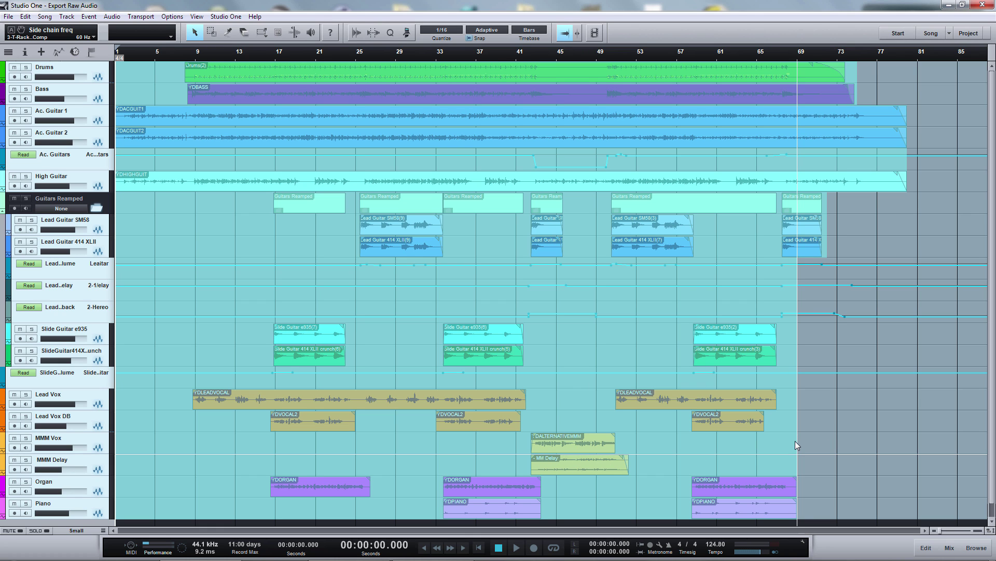
{"action": "left_click_drag", "start_coordinate": [797, 442], "coordinate": [166, 462]}
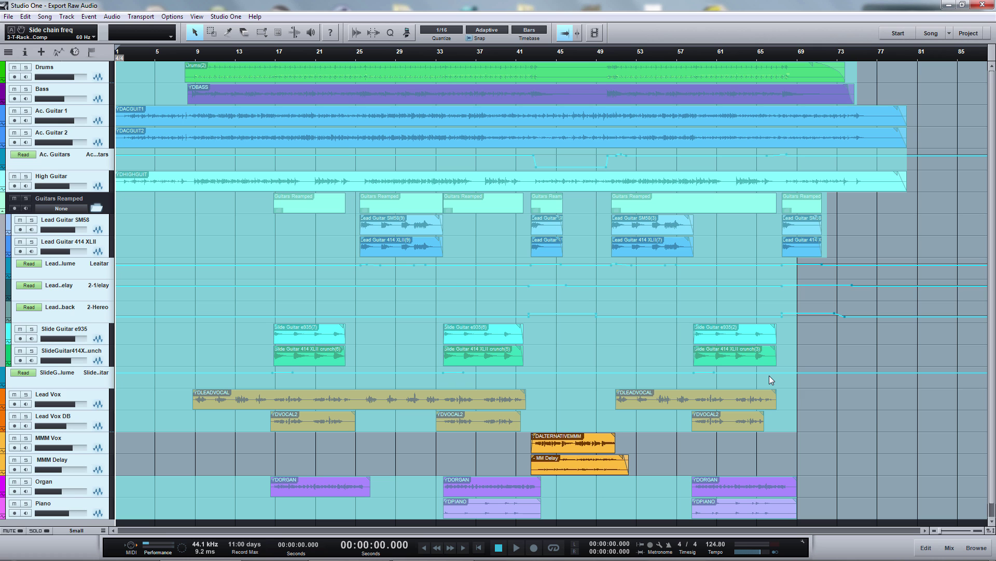
- In the Browser, create a folder named 'Raw Audio' inside the Studio One files folder
{"action": "key", "text": "F5"}
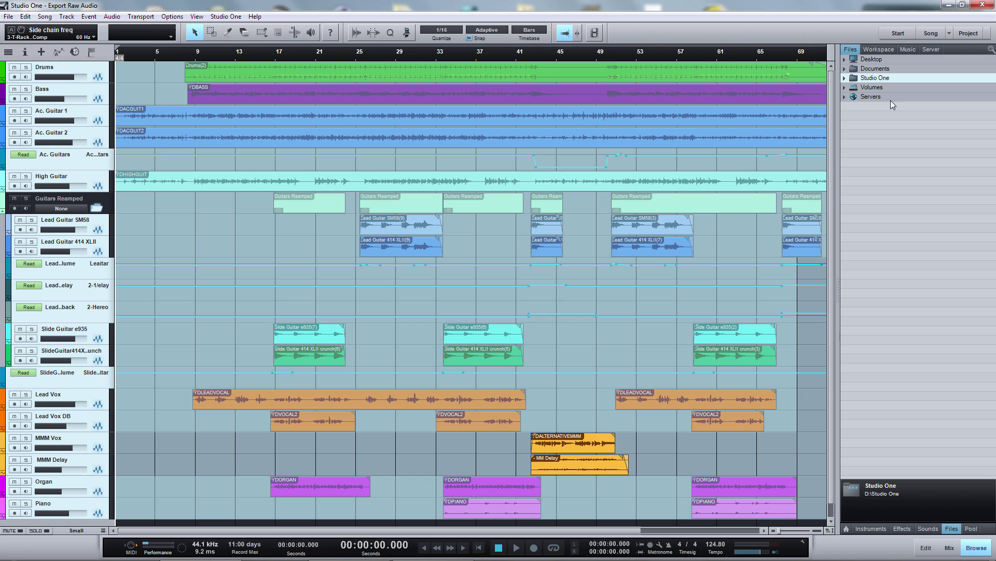
{"action": "double_click", "coordinate": [885, 79]}
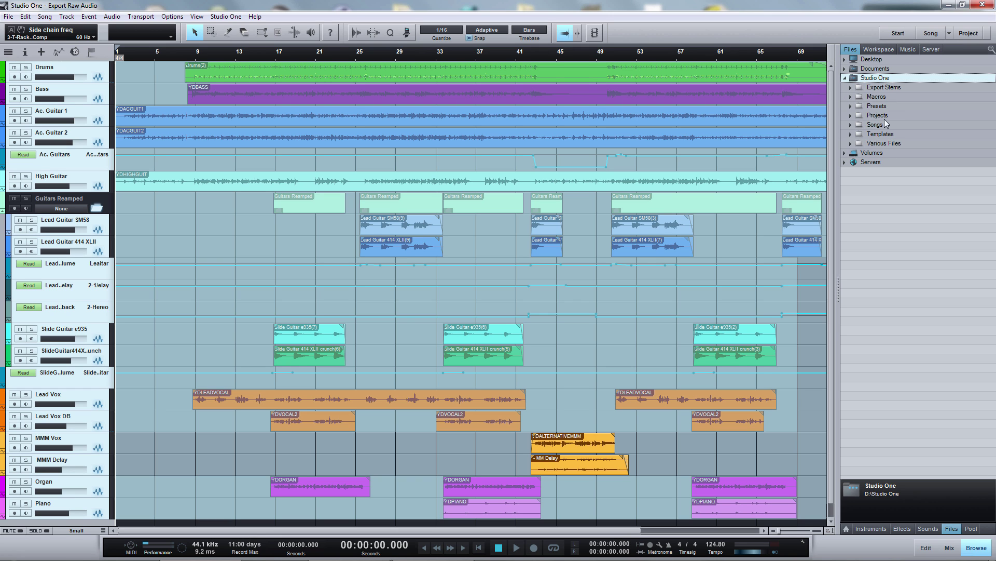
{"action": "right_click", "coordinate": [881, 78]}
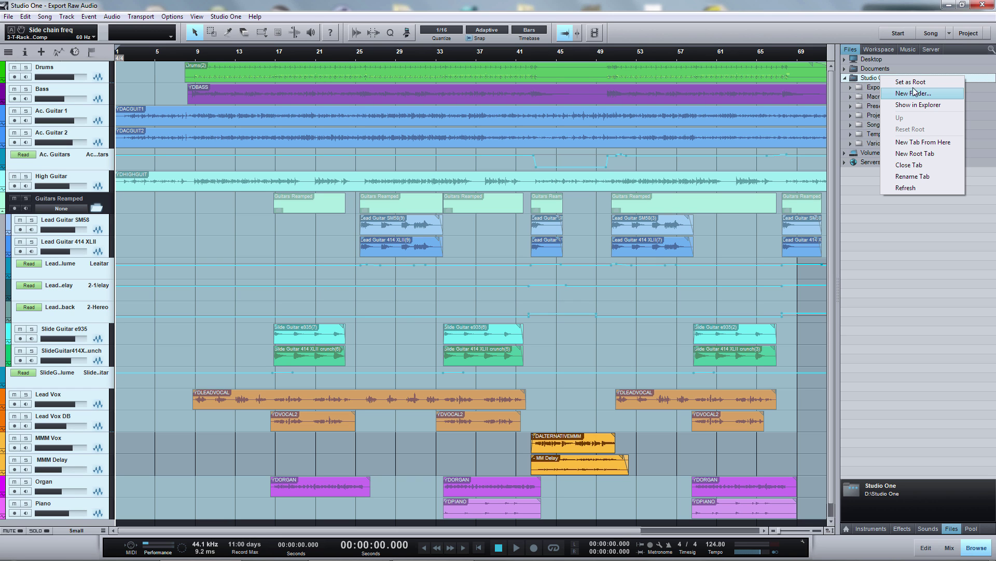
{"action": "left_click", "coordinate": [906, 94]}
{"action": "type", "text": "R"}
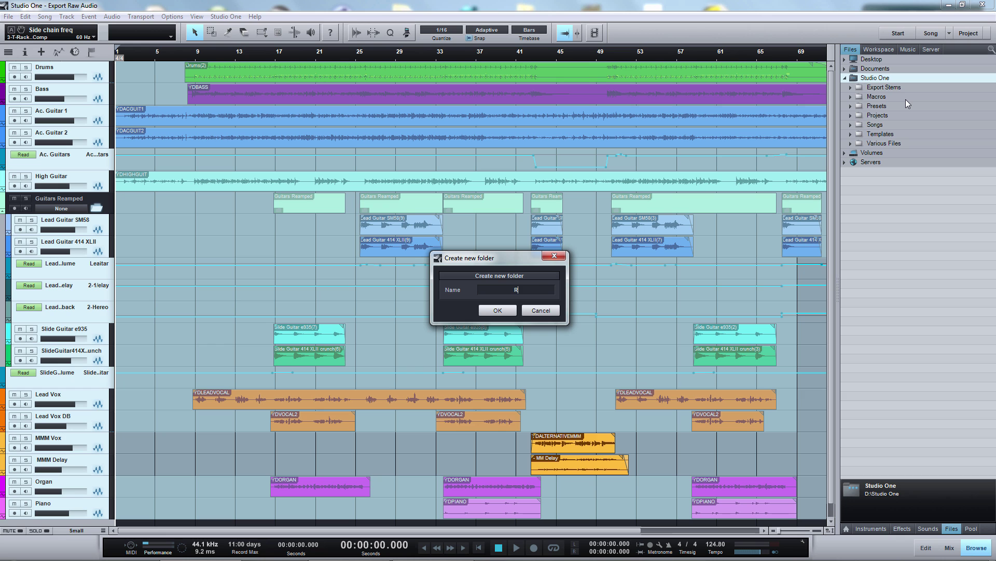
{"action": "type", "text": "aw Audio"}
{"action": "key", "text": "Return"}
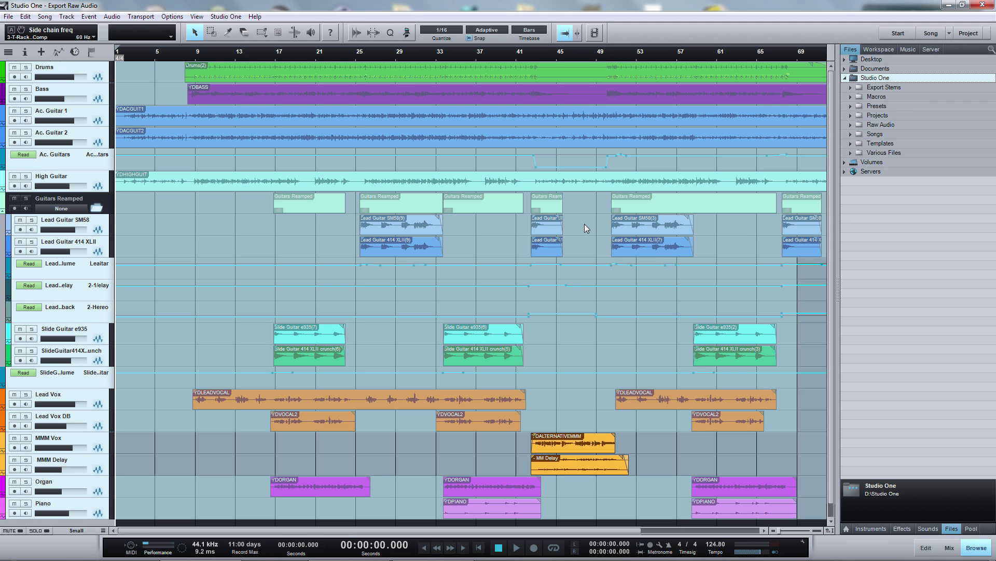
{"action": "key", "text": "ctrl+a"}
- Export the selected tracks as unprocessed WAVs into Raw Audio, then create a new song
{"action": "left_click_drag", "start_coordinate": [753, 197], "coordinate": [835, 132]}
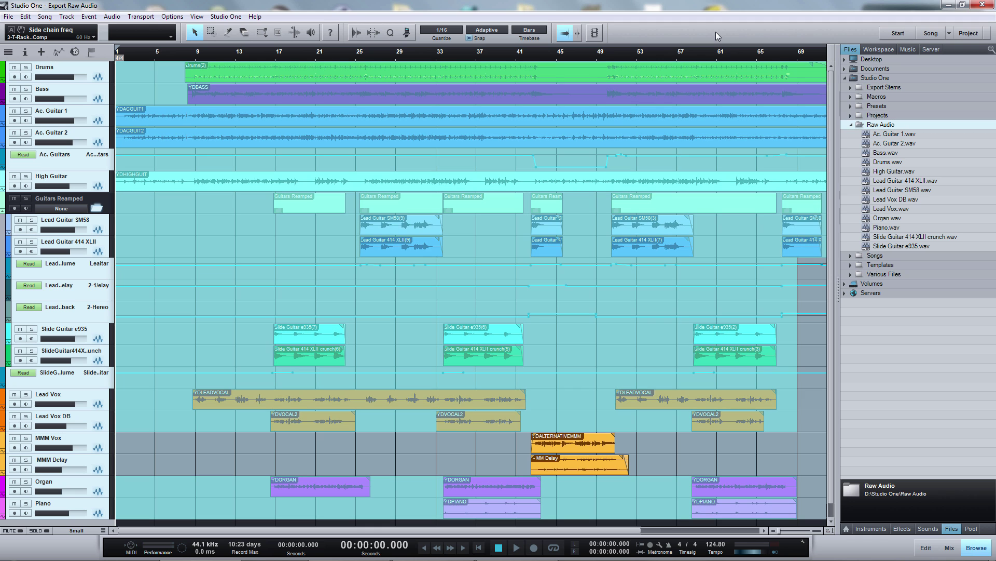
{"action": "key", "text": "ctrl+n"}
- Import all 13 Raw Audio WAVs, Ac. Guitar 1.wav onward, as tracks and zoom to fit
{"action": "key", "text": "Return"}
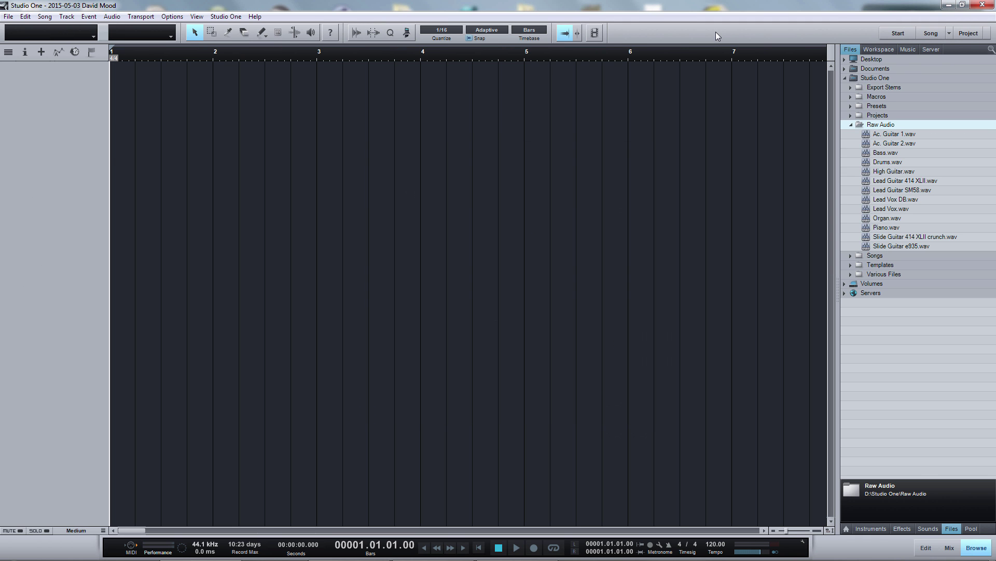
{"action": "left_click", "coordinate": [902, 136]}
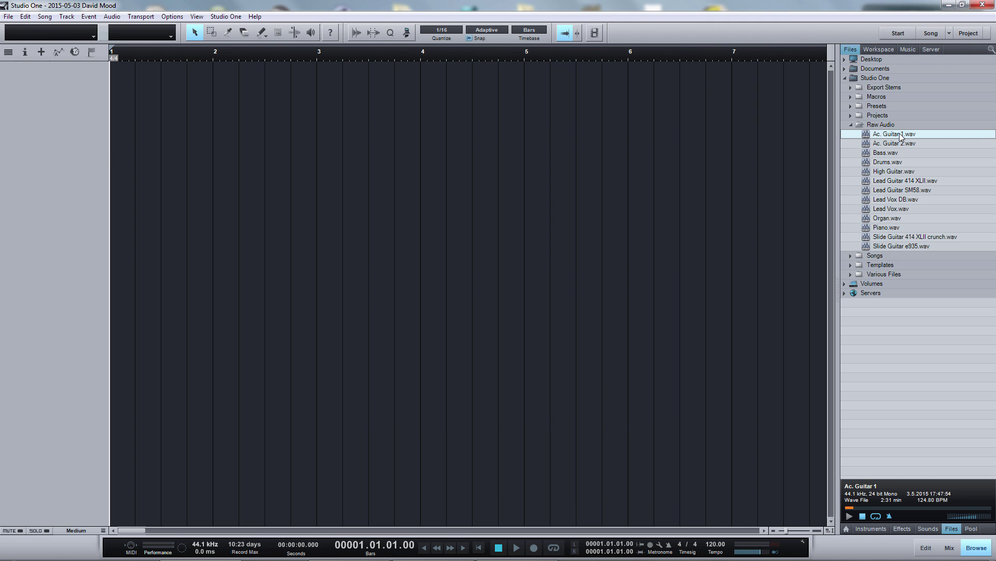
{"action": "left_click", "coordinate": [893, 247], "text": "shift"}
{"action": "mouse_move", "coordinate": [893, 247]}
{"action": "left_mouse_down"}
{"action": "mouse_move", "coordinate": [261, 129]}
{"action": "mouse_move", "coordinate": [130, 133]}
{"action": "left_mouse_up"}
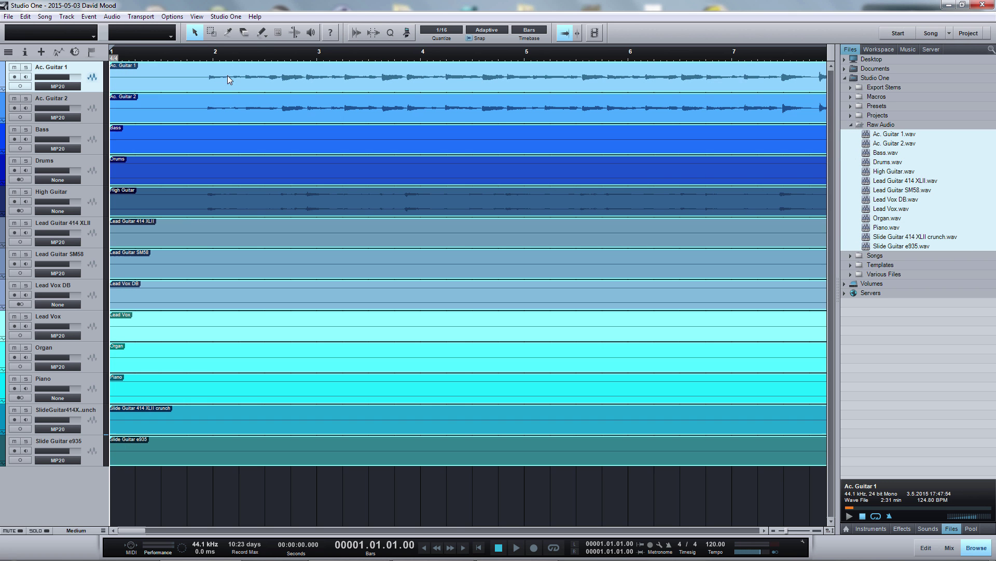
{"action": "key", "text": "shift+f"}
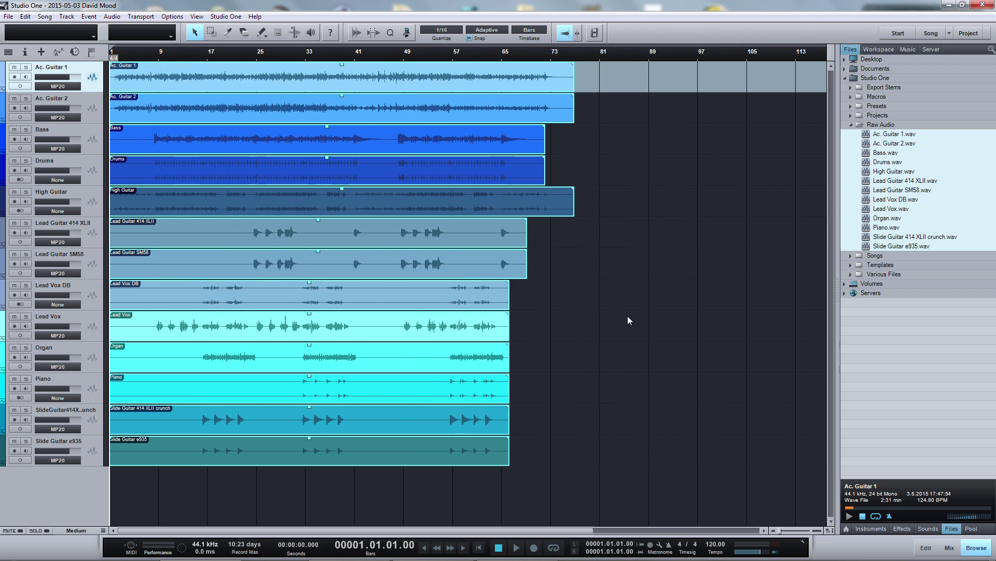
{"action": "left_click", "coordinate": [565, 318]}
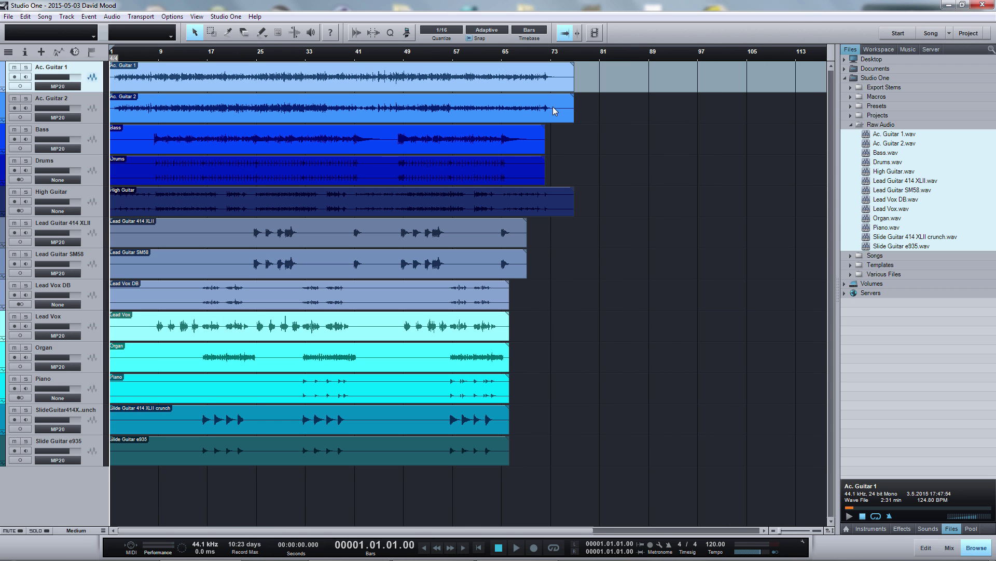